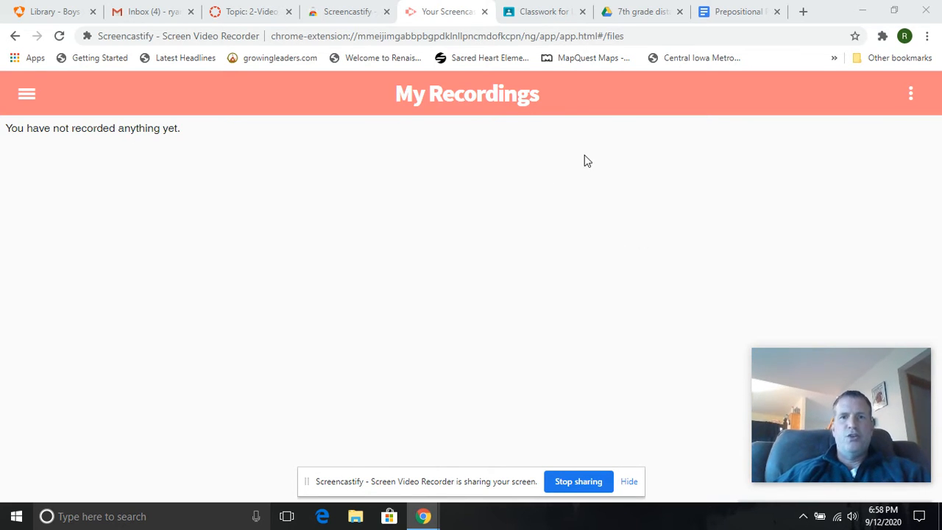
Switch to Google Classroom and start a new assignment titled "Prepositional Phrases Quiz"
left_click(531, 14)
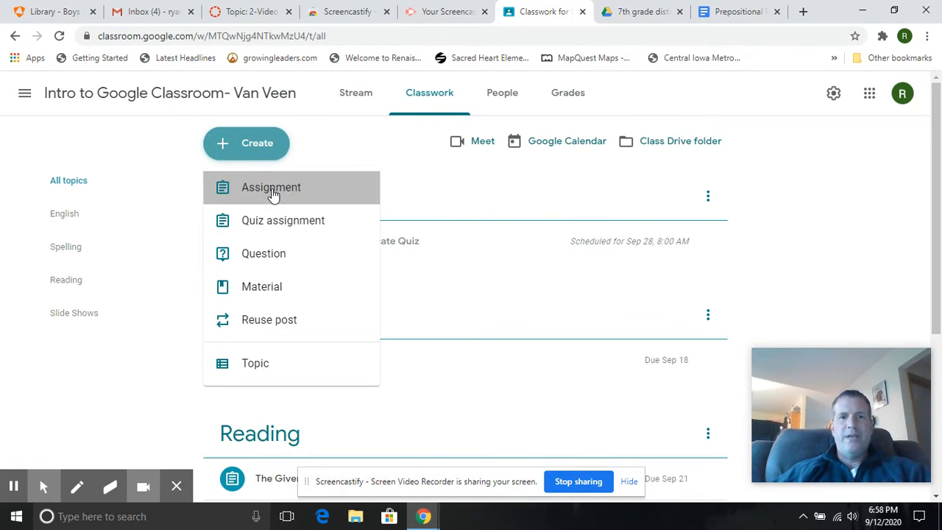
left_click(272, 192)
left_click(221, 152)
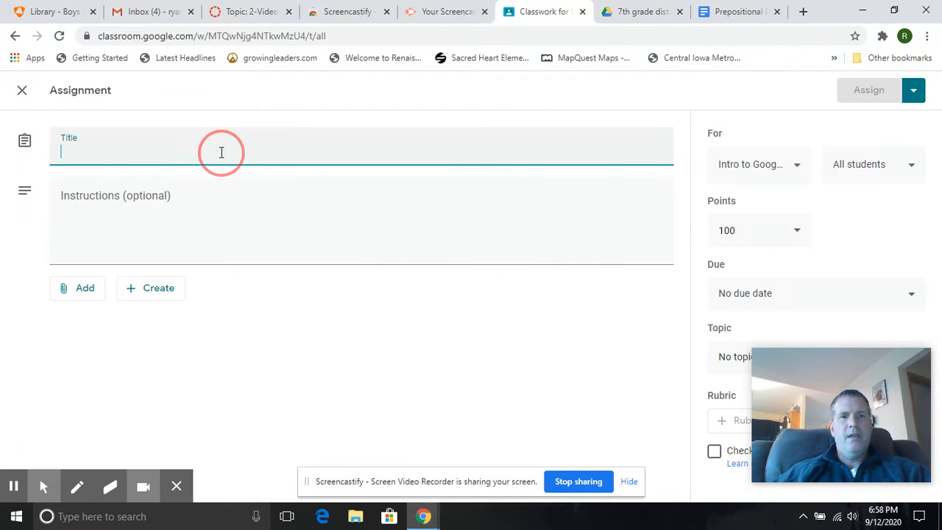
type("f")
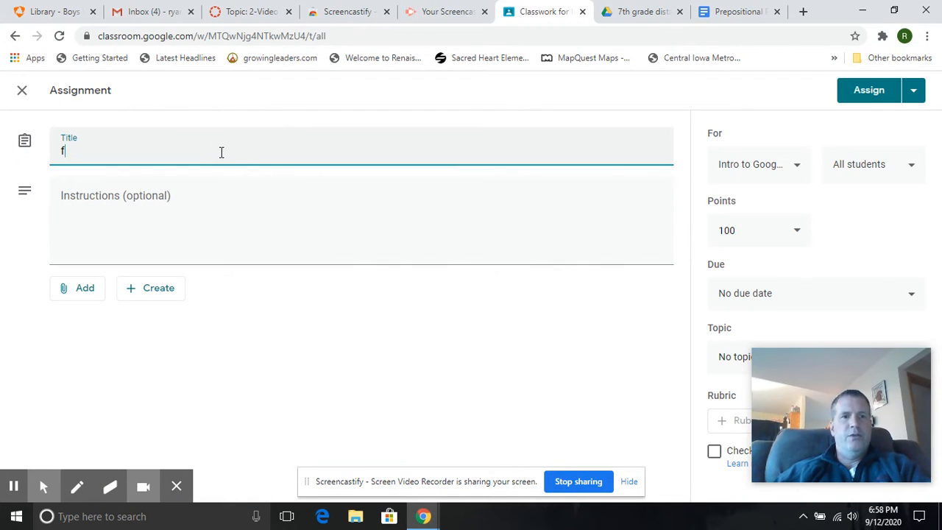
key("BackSpace")
type("Prepop")
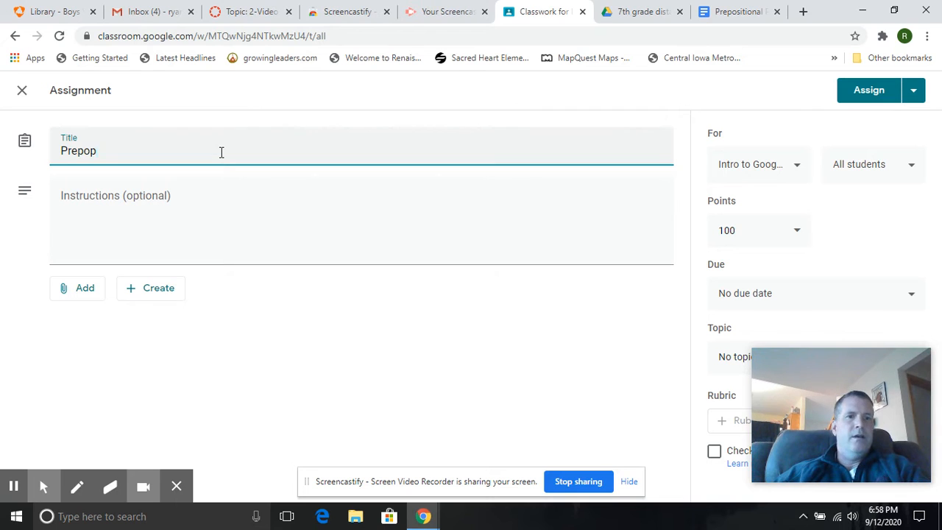
key("BackSpace")
type("sitiona")
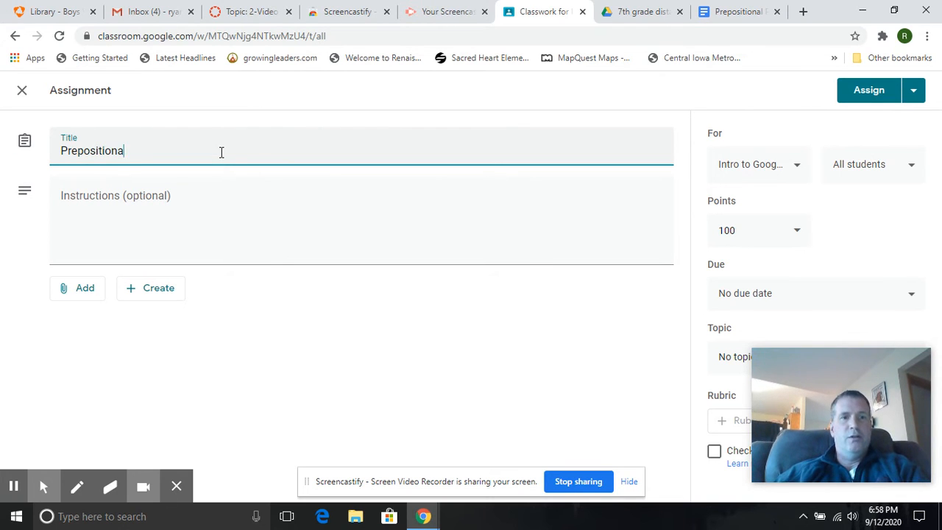
type("l Phrases Quiz")
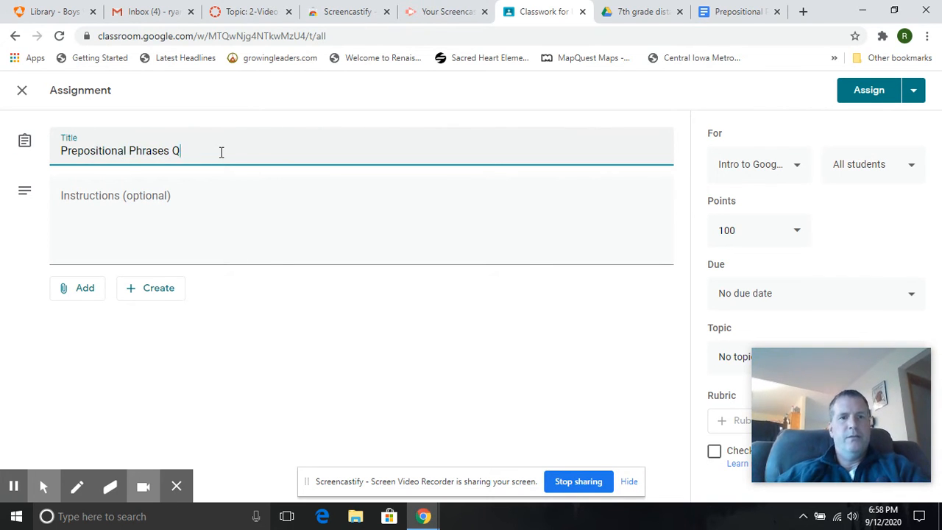
Enter the assignment instructions "Please follow the directions on the attached document before submitting."
left_click(133, 217)
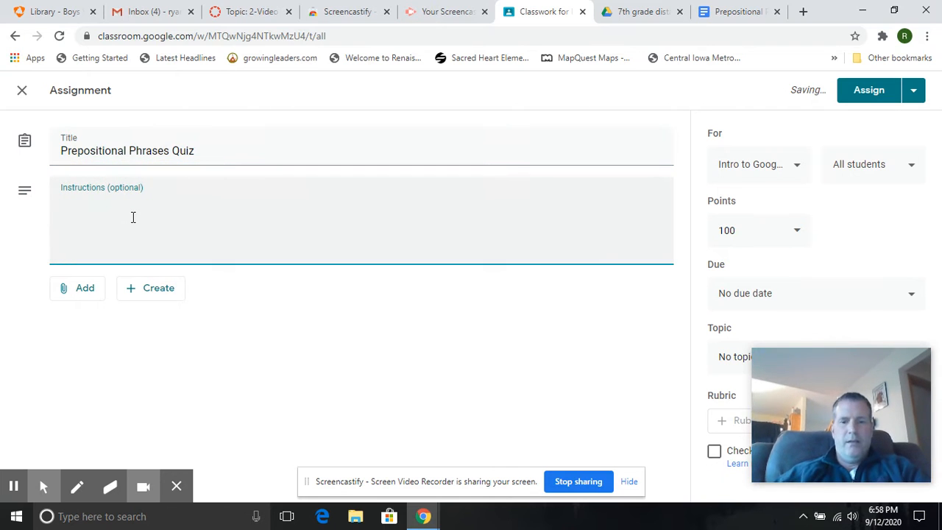
type("Please ")
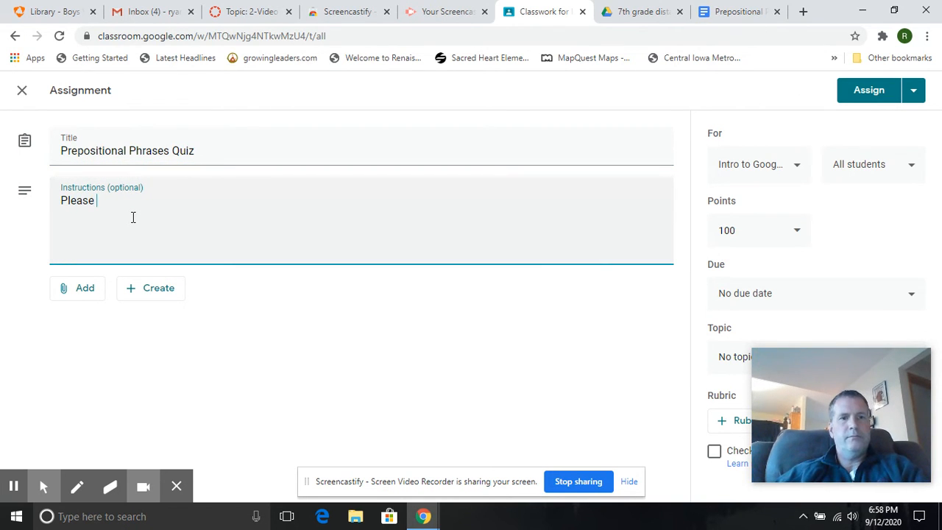
type("follow the di")
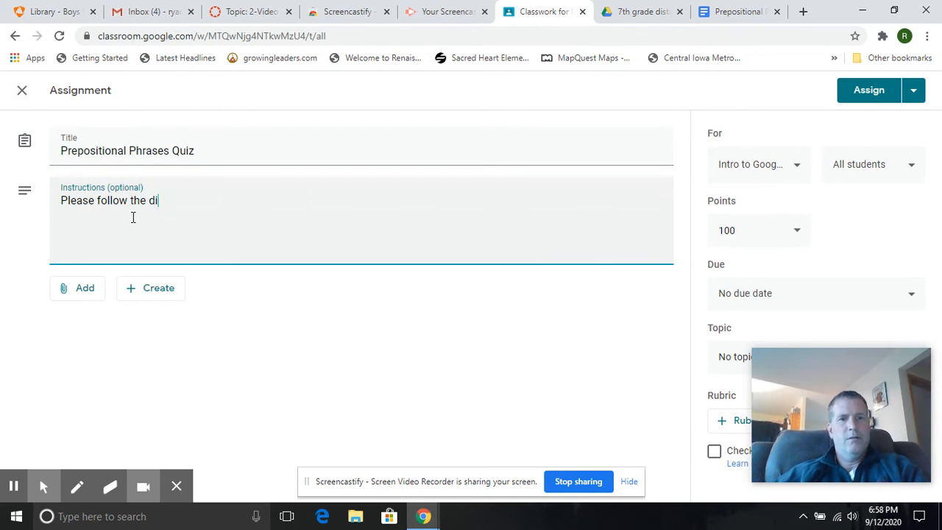
type("rections on the d")
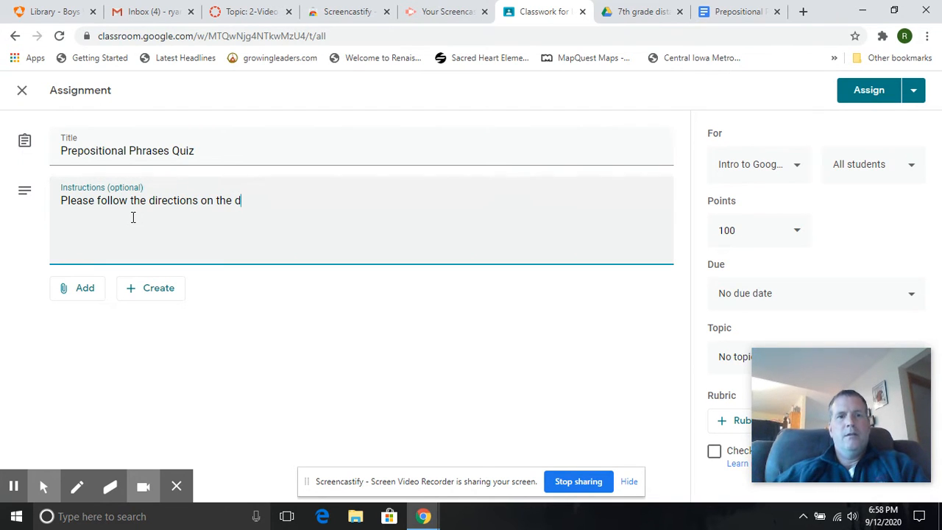
key("BackSpace")
type("attached ")
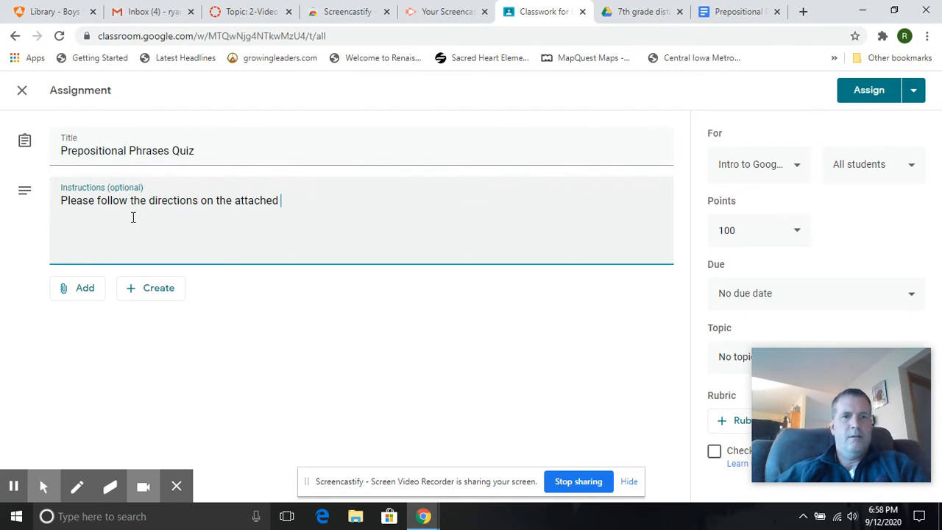
type("docume")
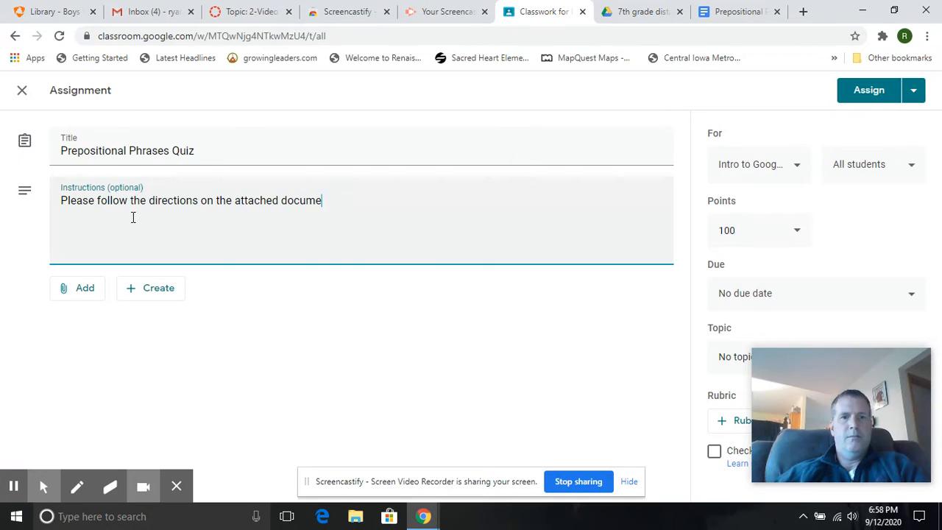
type("nt before submitting.")
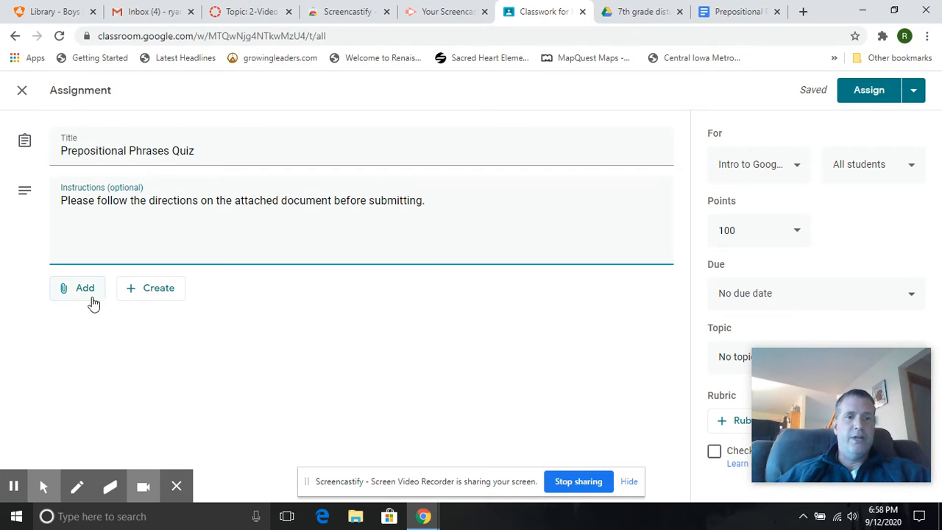
Attach the Prepositional Phrases Quiz document from Google Drive and set it to make a copy for each student
left_click(85, 294)
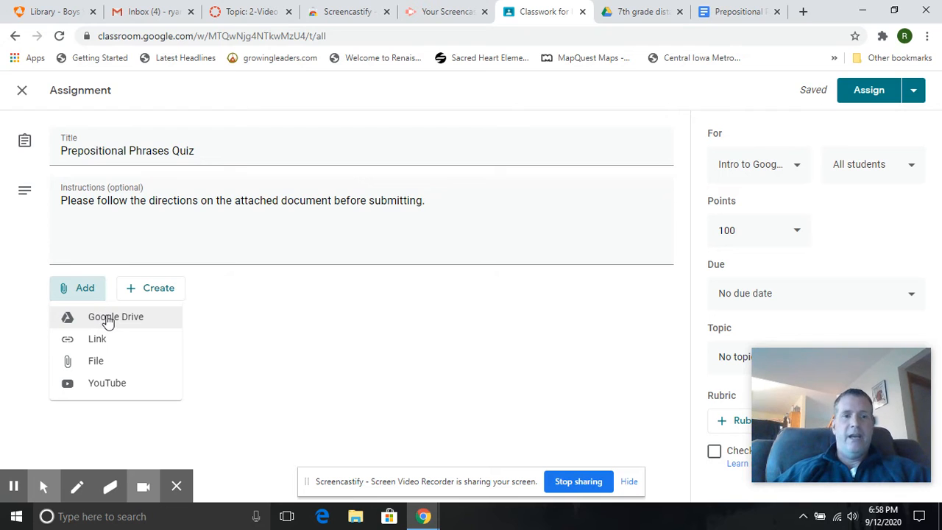
left_click(108, 318)
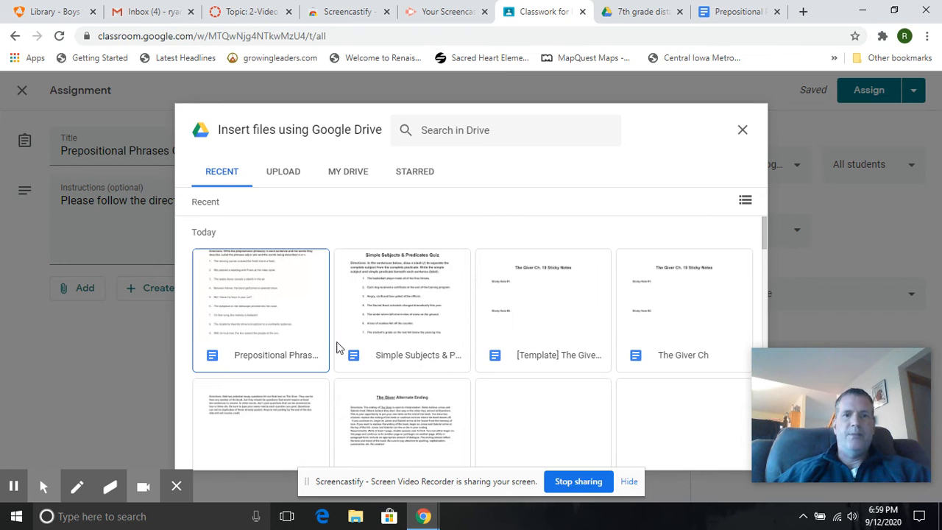
double_click(264, 358)
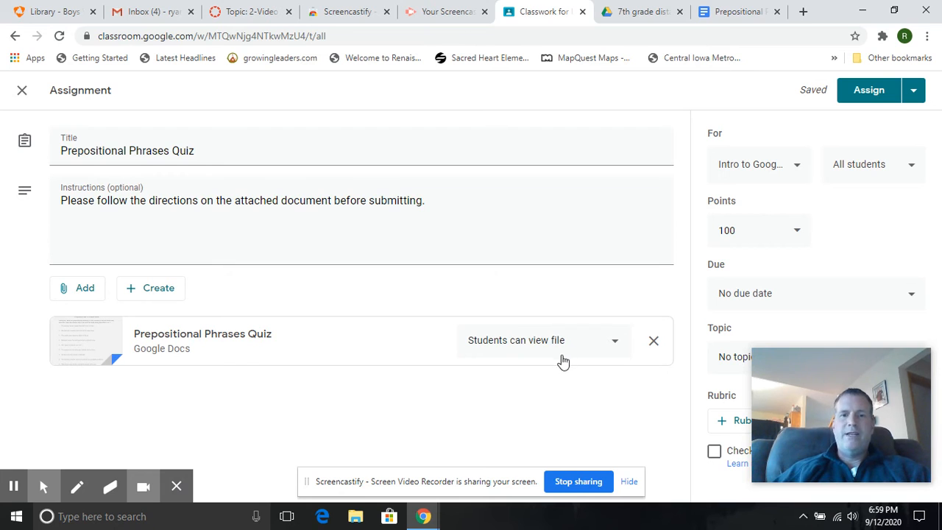
left_click(562, 351)
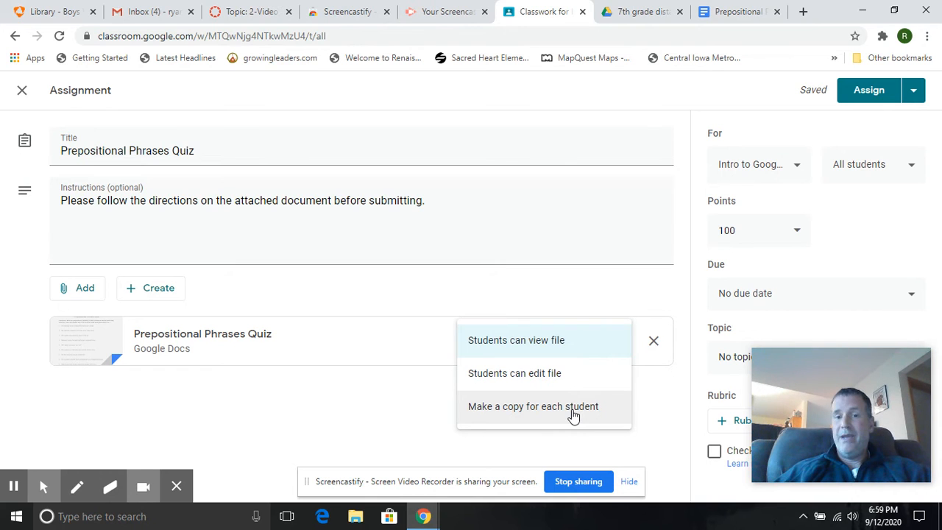
left_click(574, 413)
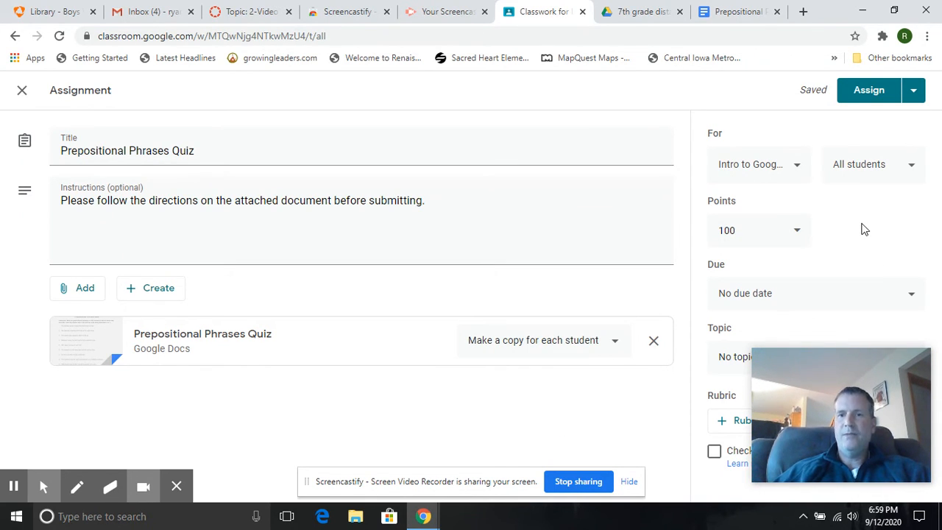
Set the assignment's points to 26
left_click(760, 232)
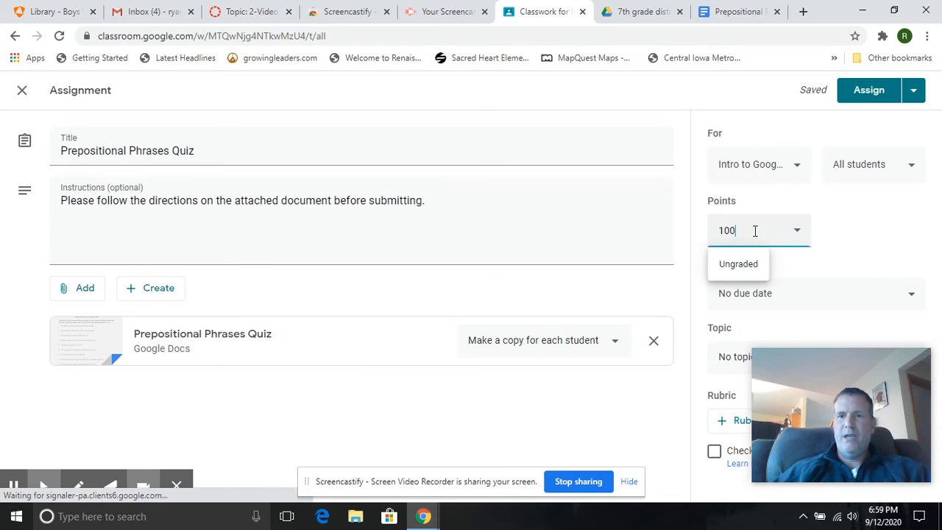
type("2")
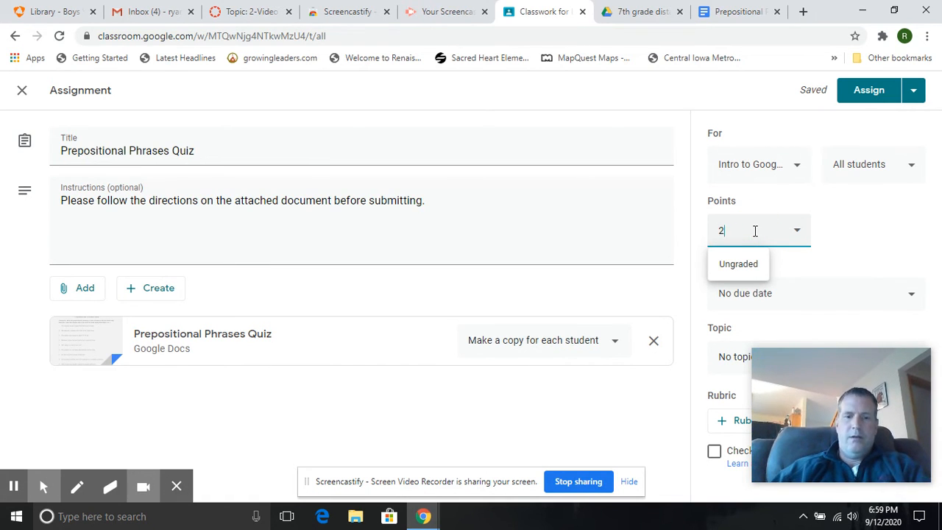
type("6")
left_click(914, 220)
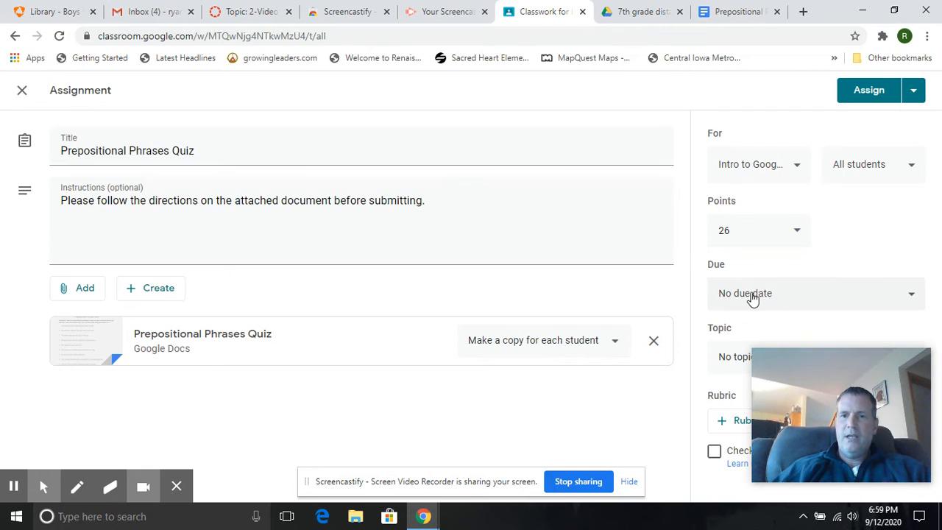
Set the assignment's due date to September 16, 2020
left_click(752, 297)
left_click(740, 347)
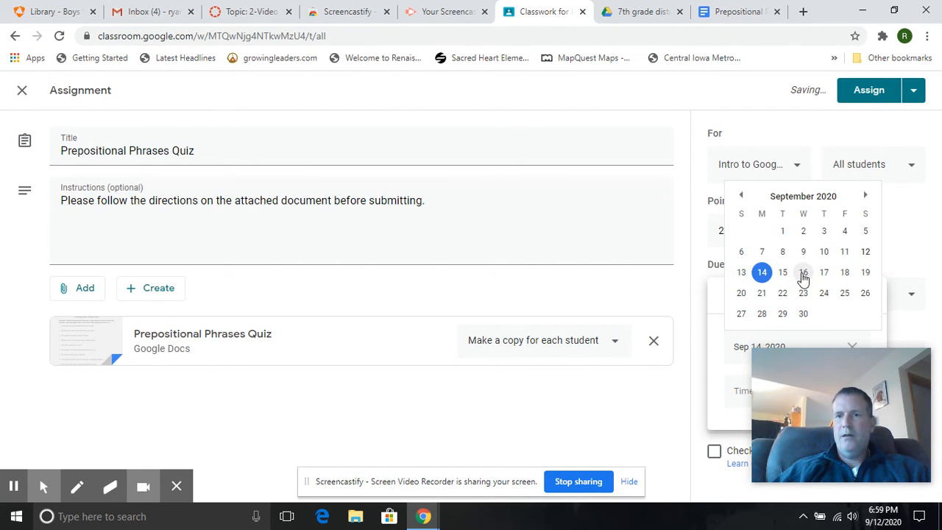
left_click(804, 273)
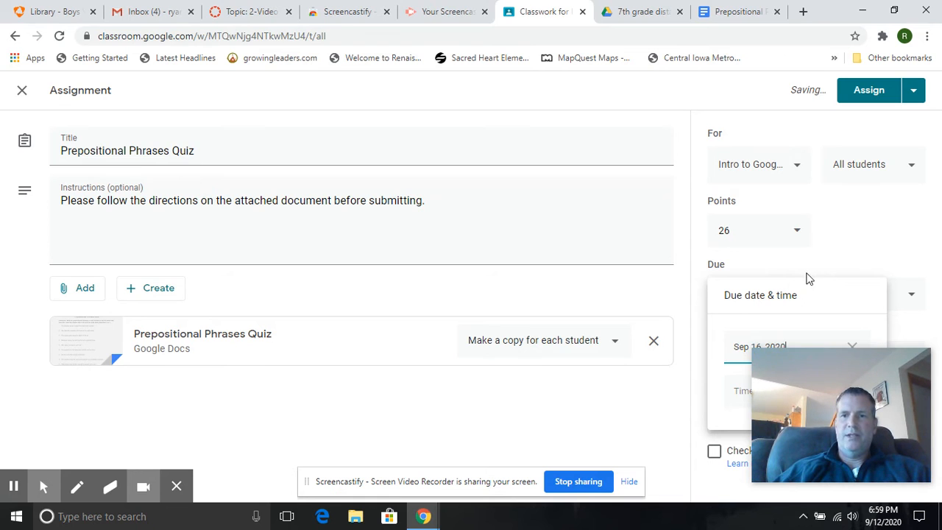
left_click(869, 242)
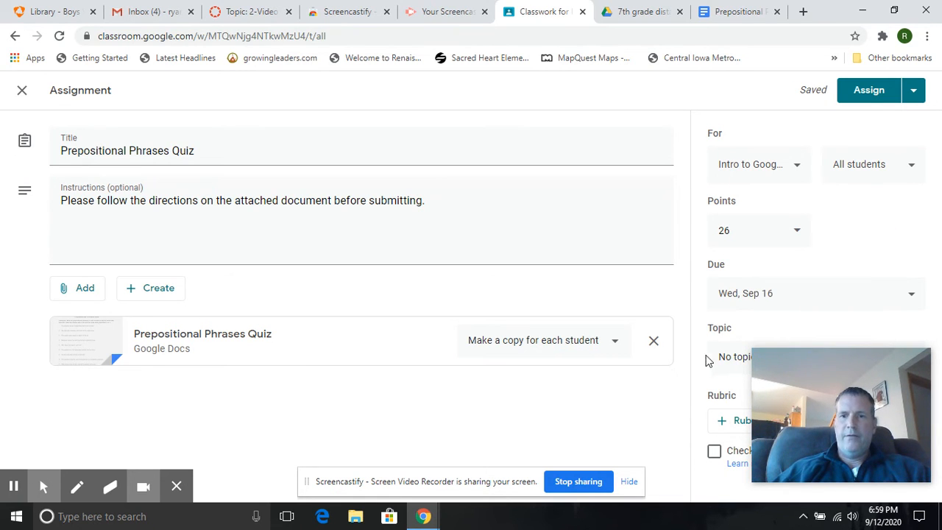
File the assignment under the English topic and assign it to all students
left_click(727, 362)
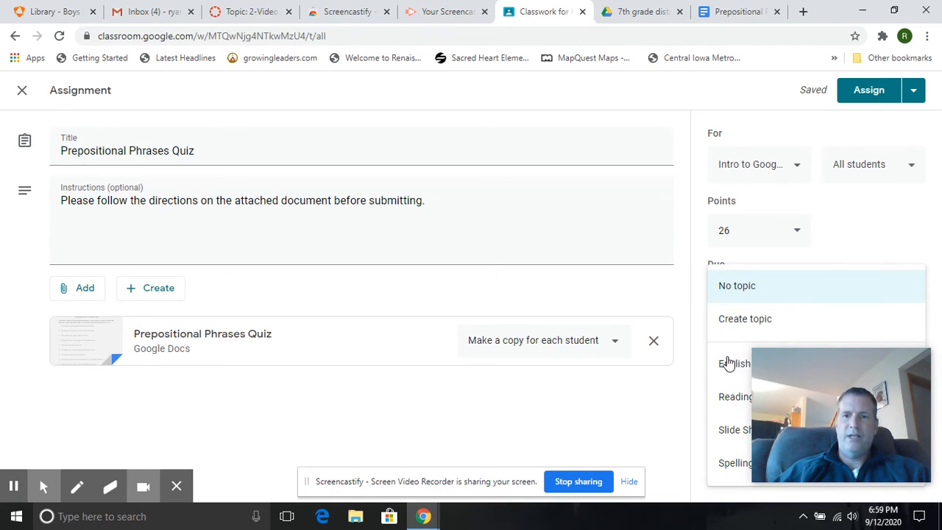
left_click(728, 363)
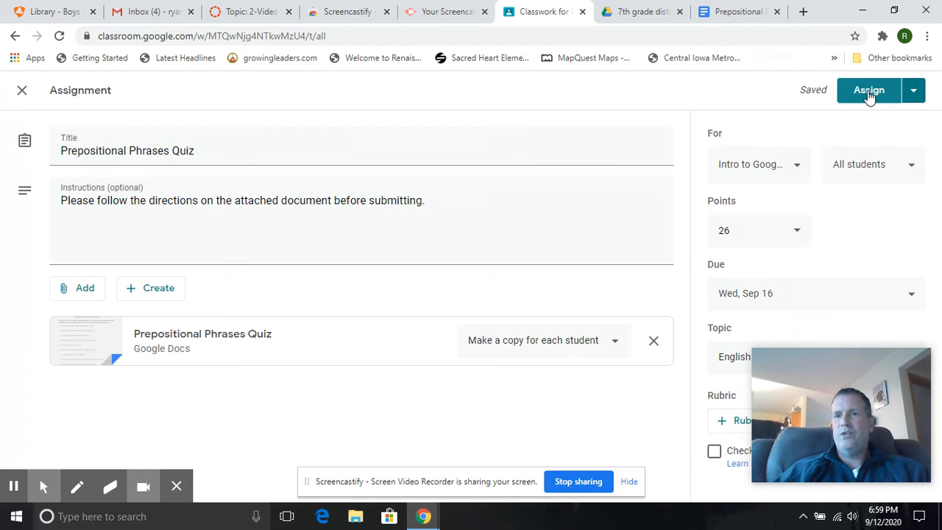
left_click(869, 92)
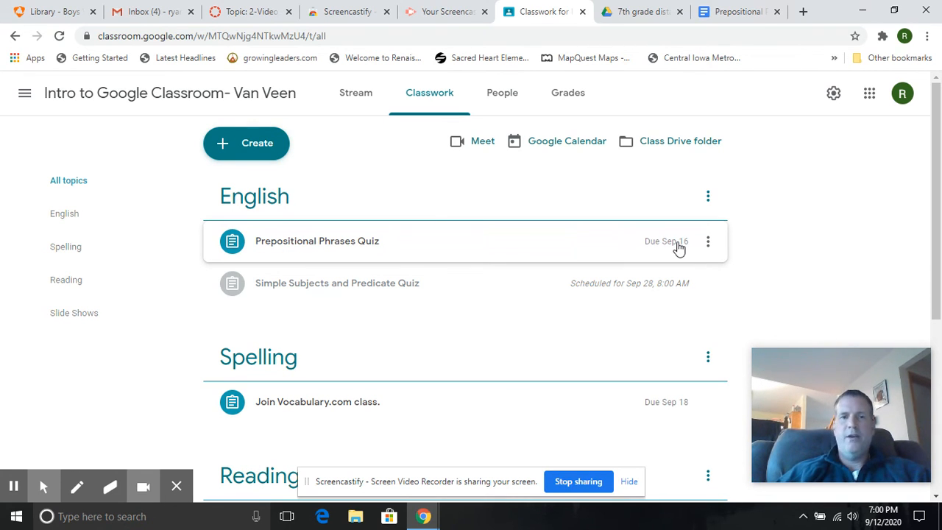
left_click(708, 249)
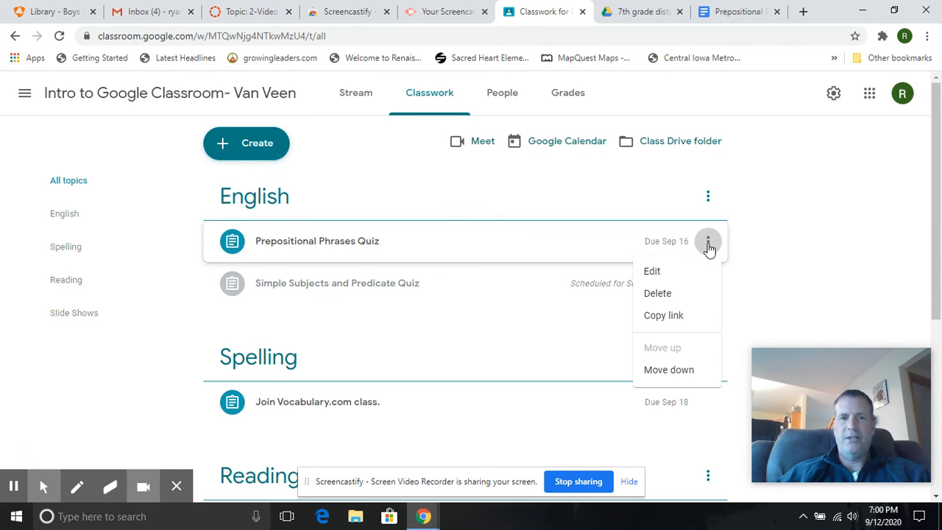
left_click(795, 239)
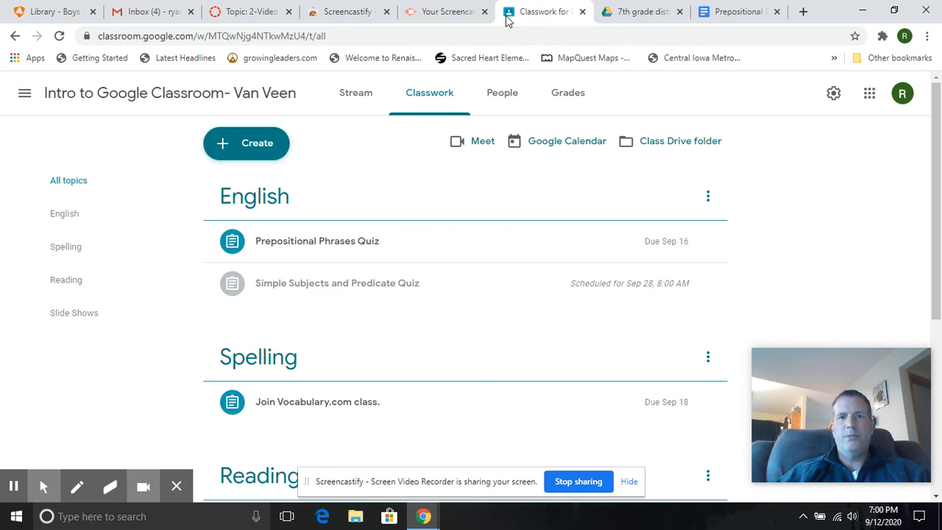
left_click(438, 12)
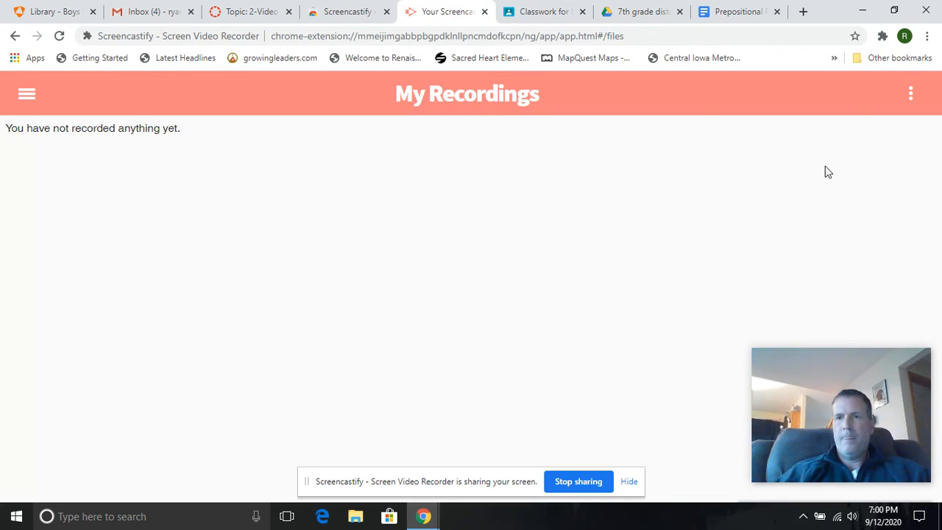
left_click(882, 36)
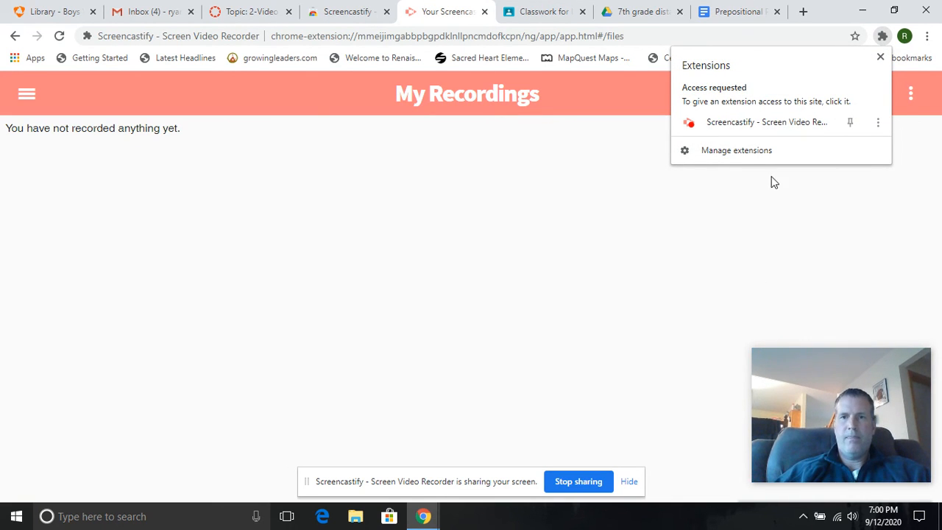
left_click(736, 186)
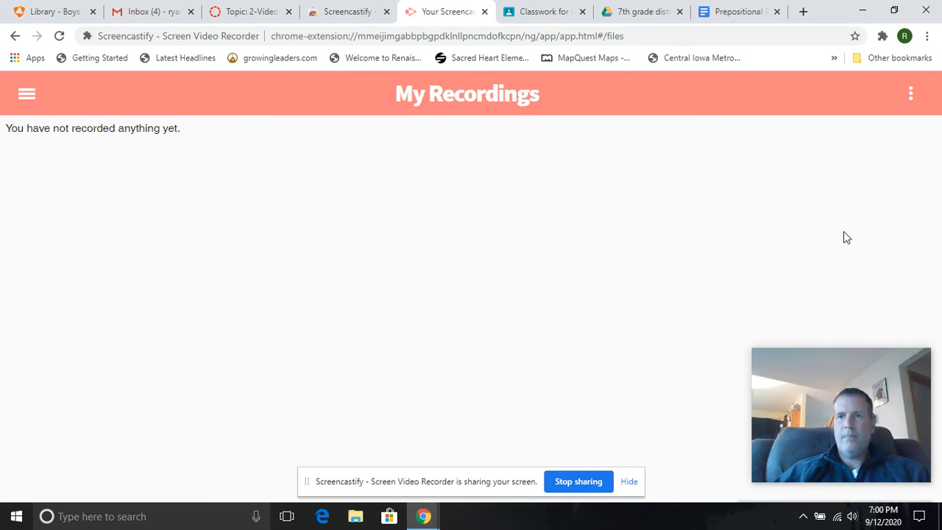